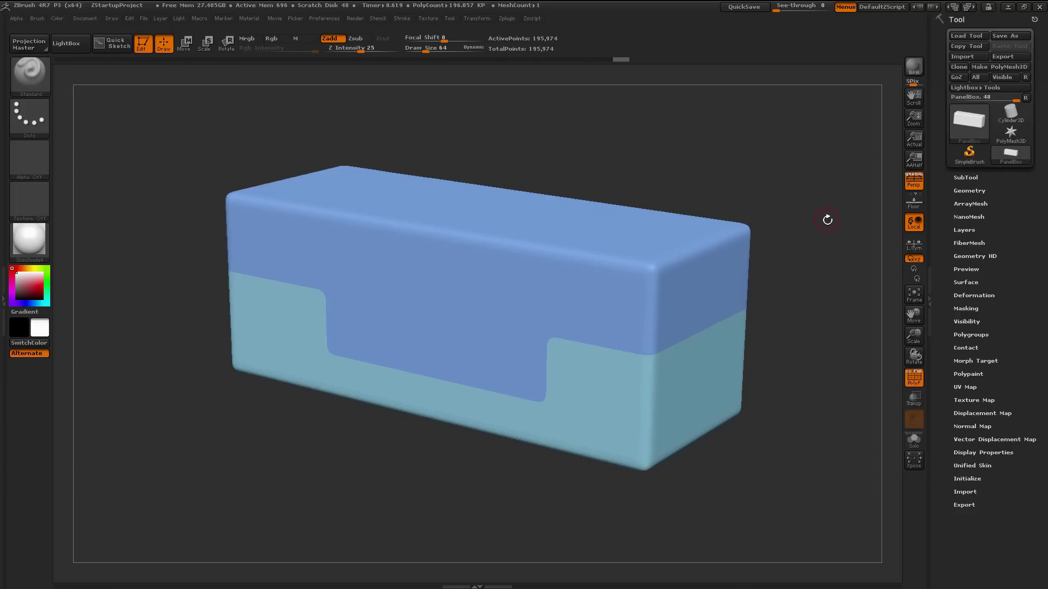
- Orbit the box, then expand the PanelLoop Presets plugin in the Zplugin menu
mouse_move(826, 217)
mouse_down()
mouse_move(811, 194)
mouse_move(825, 215)
mouse_move(766, 238)
mouse_move(780, 251)
mouse_up()
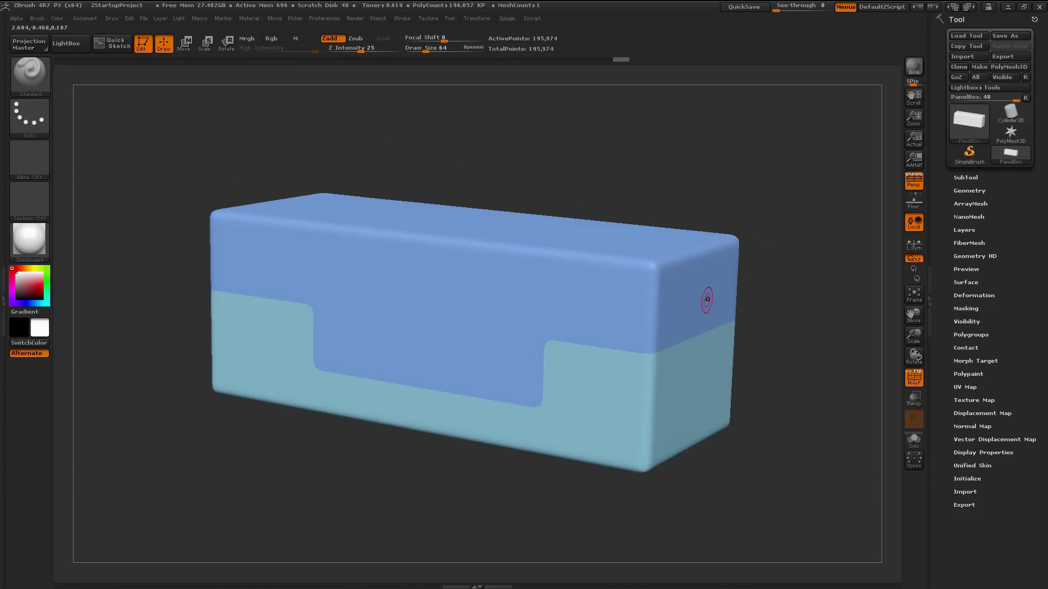
drag(752, 318, 793, 320)
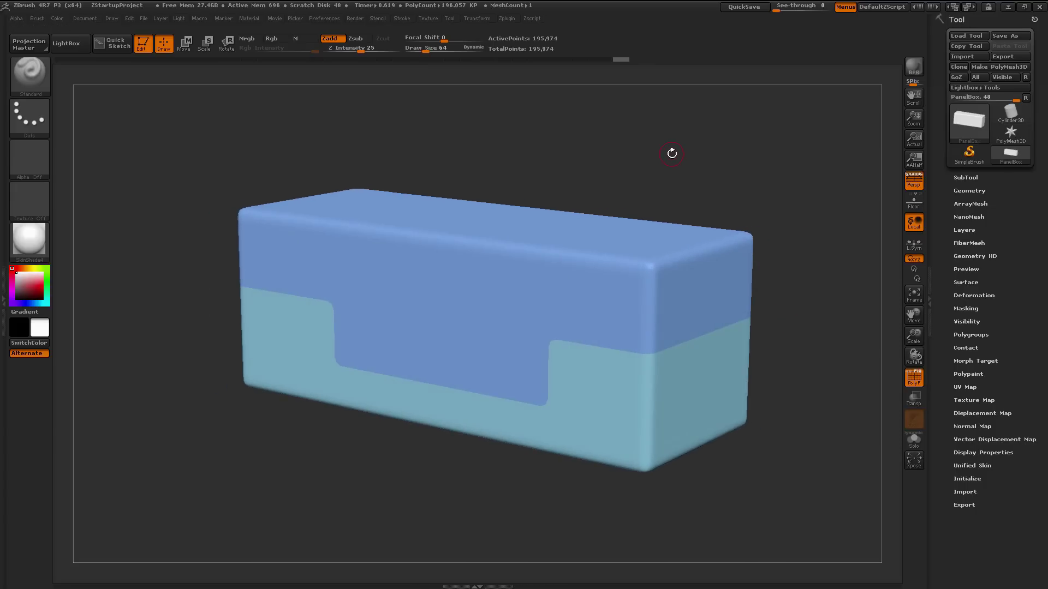
click(507, 18)
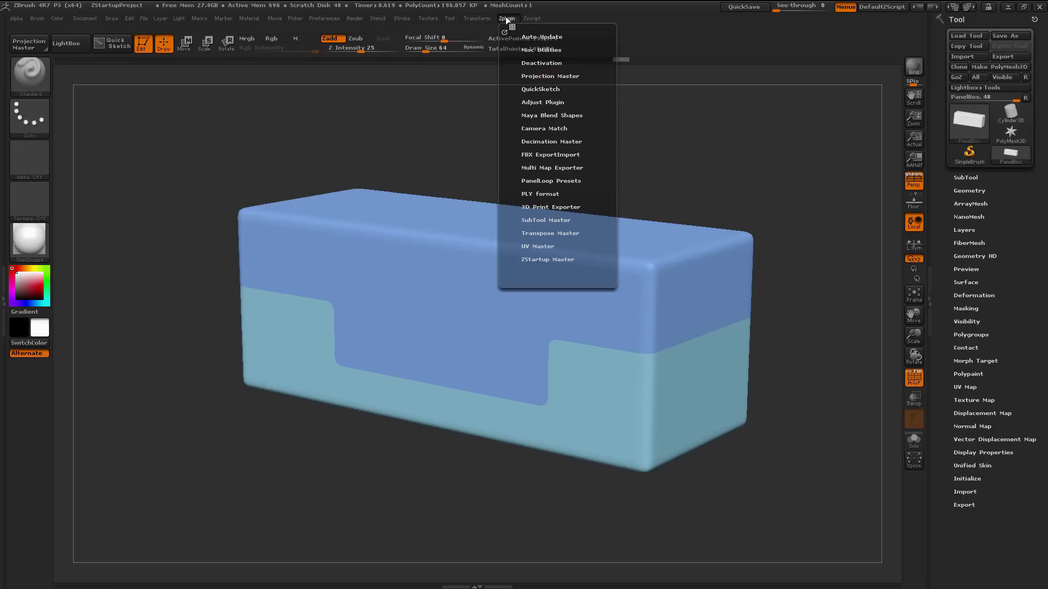
click(543, 180)
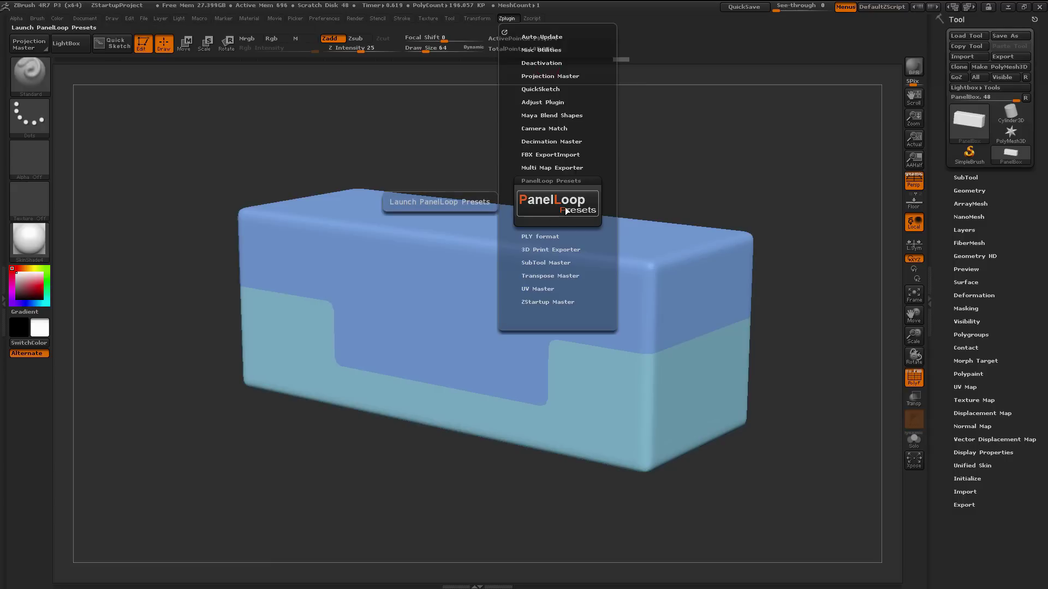
- Show Tool > Geometry and expand the panel loop Bevel Profile curve
click(970, 191)
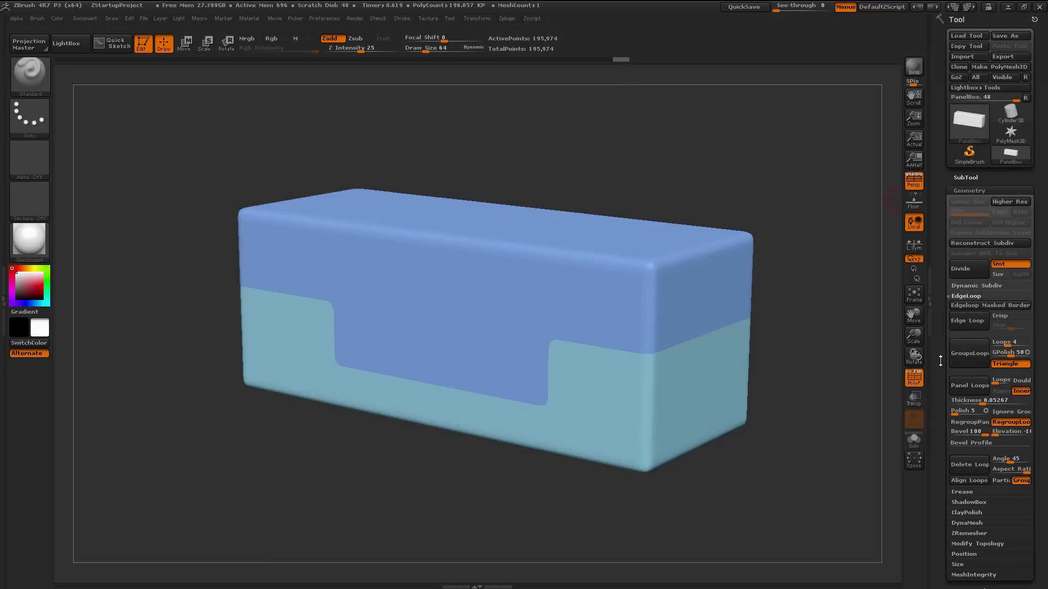
drag(942, 360, 942, 261)
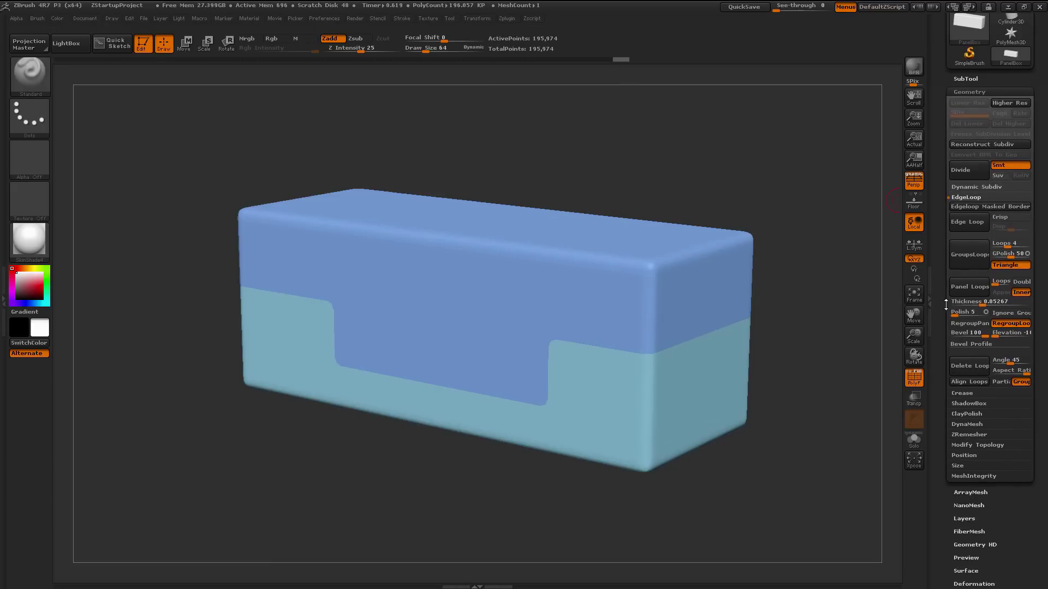
click(983, 344)
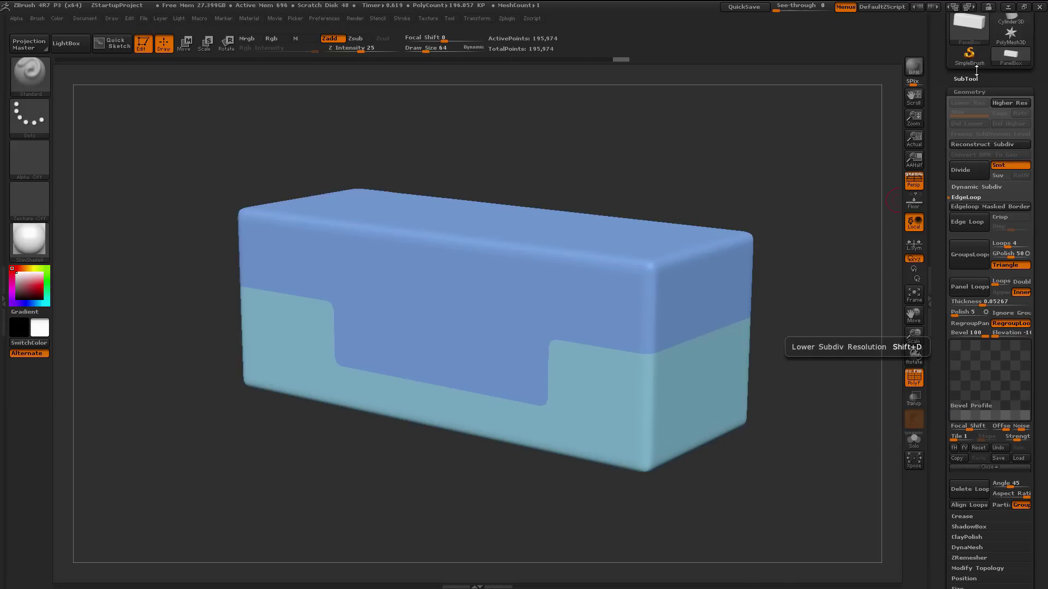
- Try a Panel Loops seam along the polygroup border from a new angle, then undo it
drag(786, 313, 616, 290)
drag(830, 334, 843, 344)
click(974, 285)
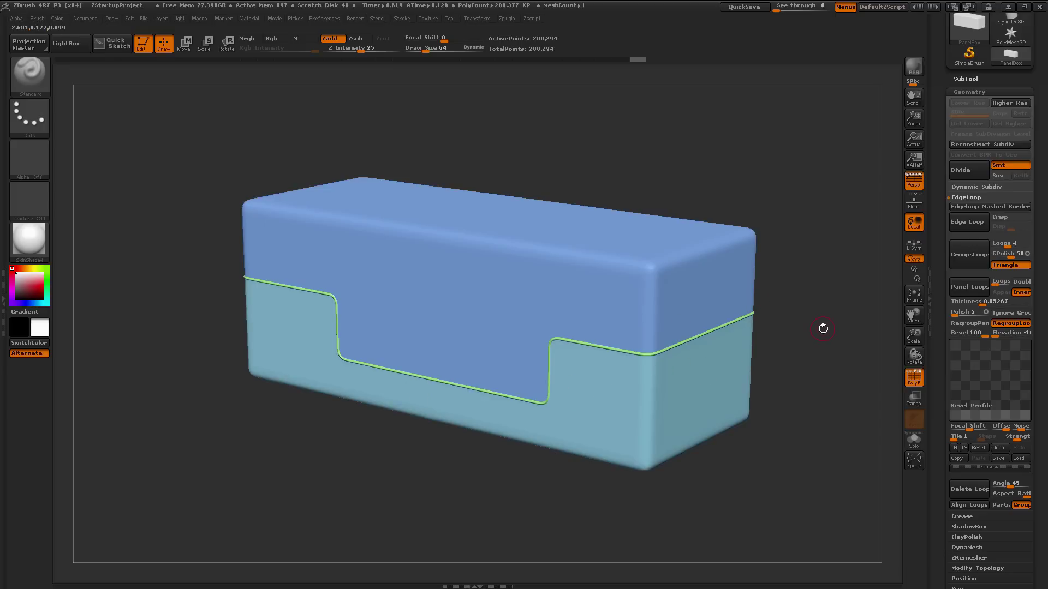
key(ctrl+z)
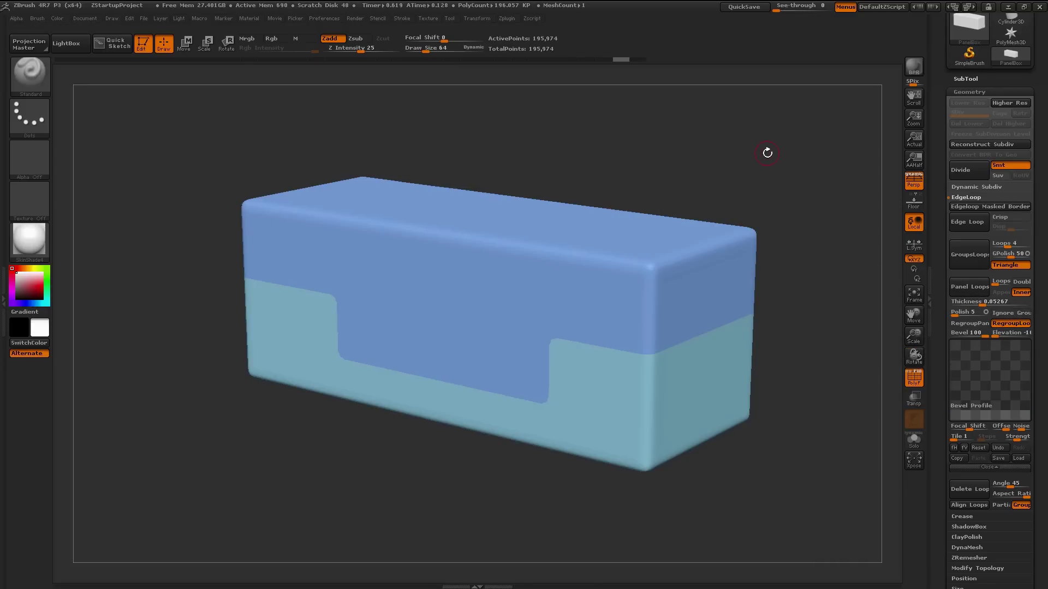
- Preview the third Simple preset from the PanelLoop Presets window on the box's seam
drag(826, 245, 830, 258)
click(509, 19)
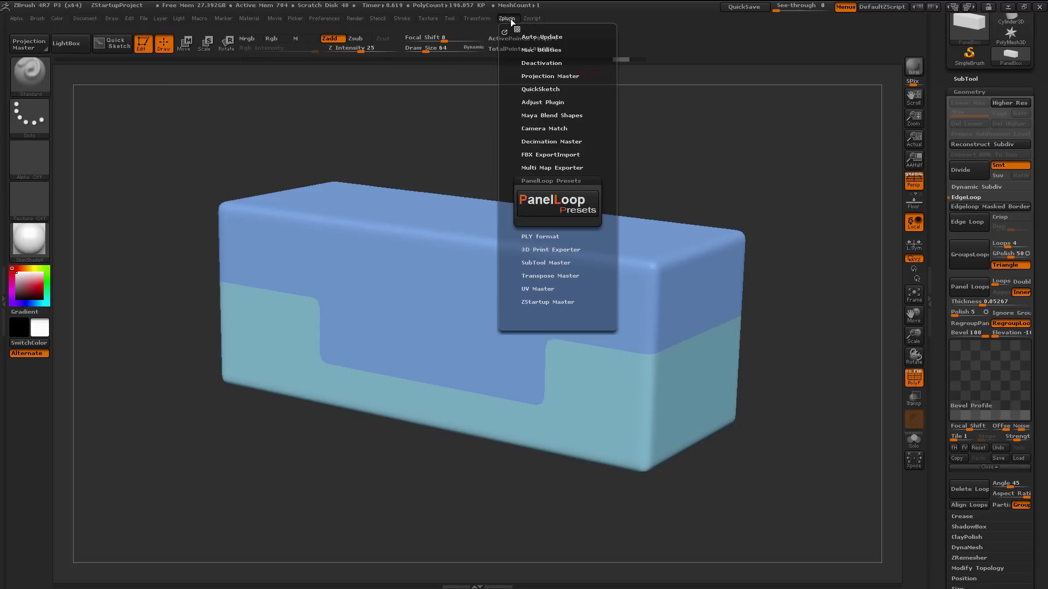
click(551, 205)
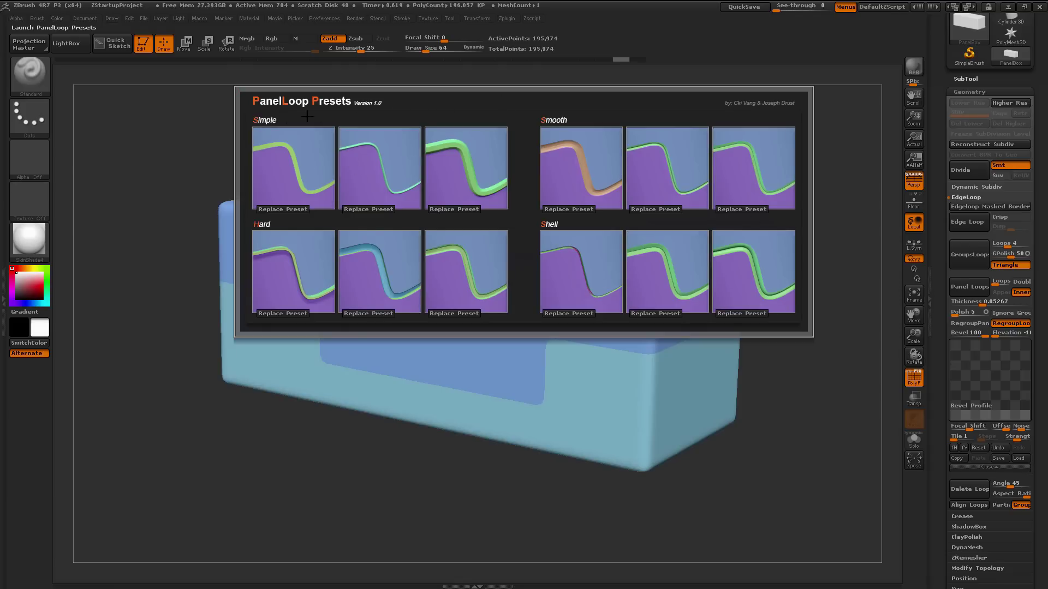
click(476, 168)
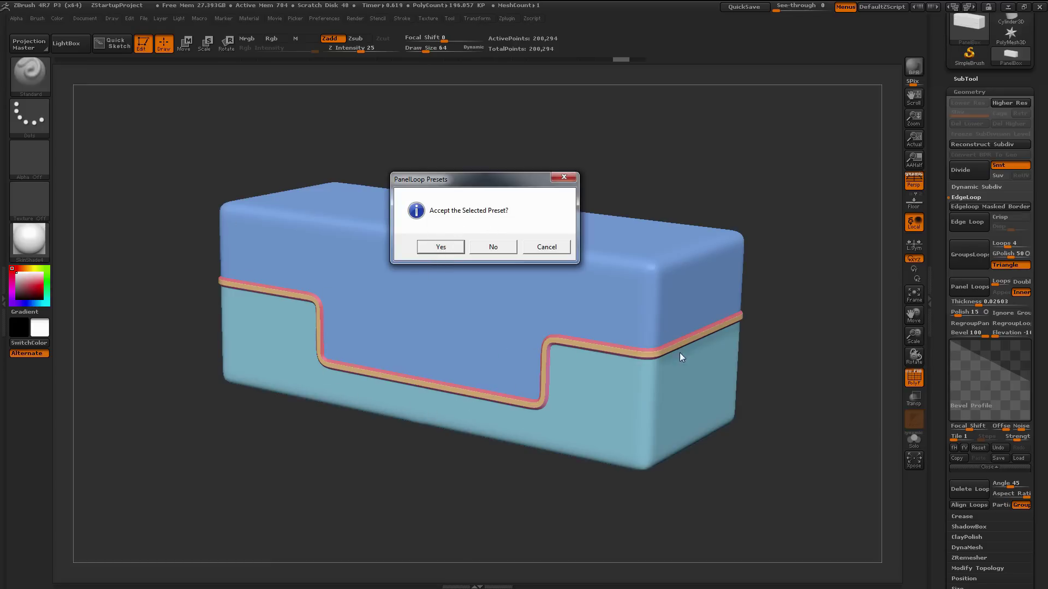
- Reject the Simple preset, preview the first Smooth preset, then dismiss it too
click(499, 247)
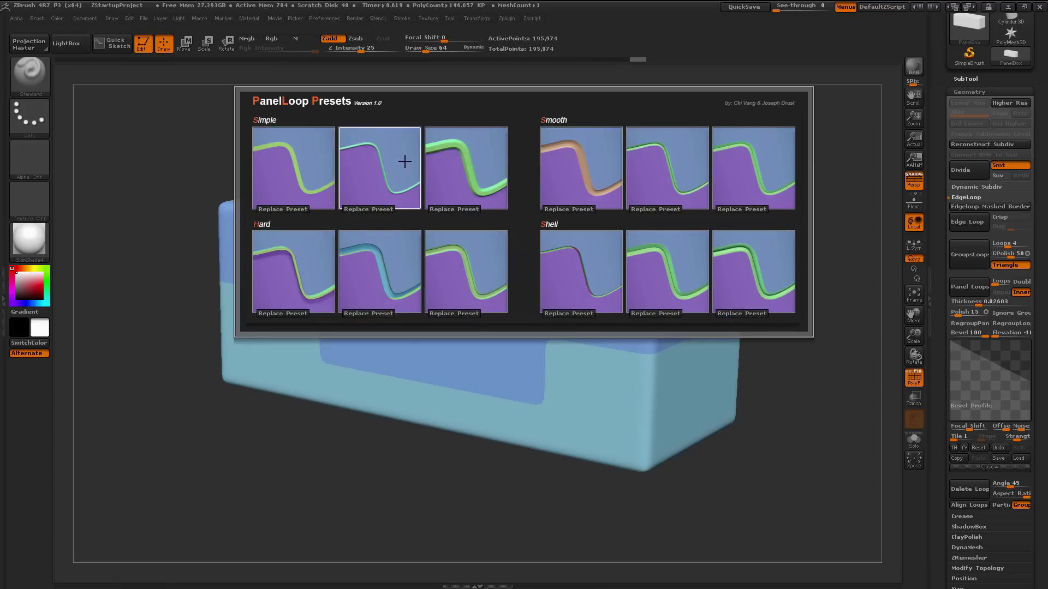
click(592, 167)
drag(469, 259, 221, 276)
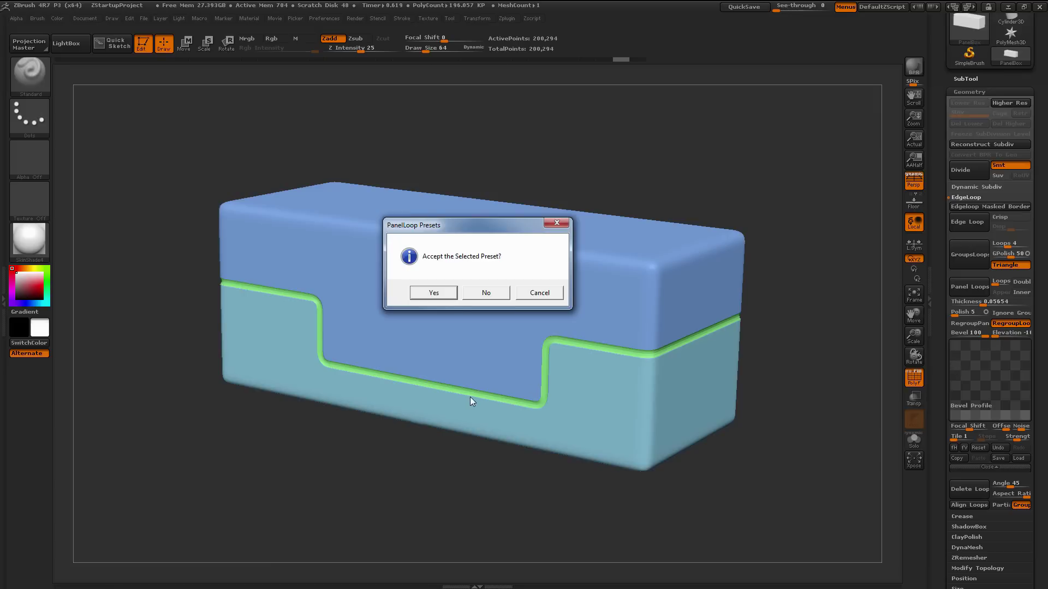
click(540, 293)
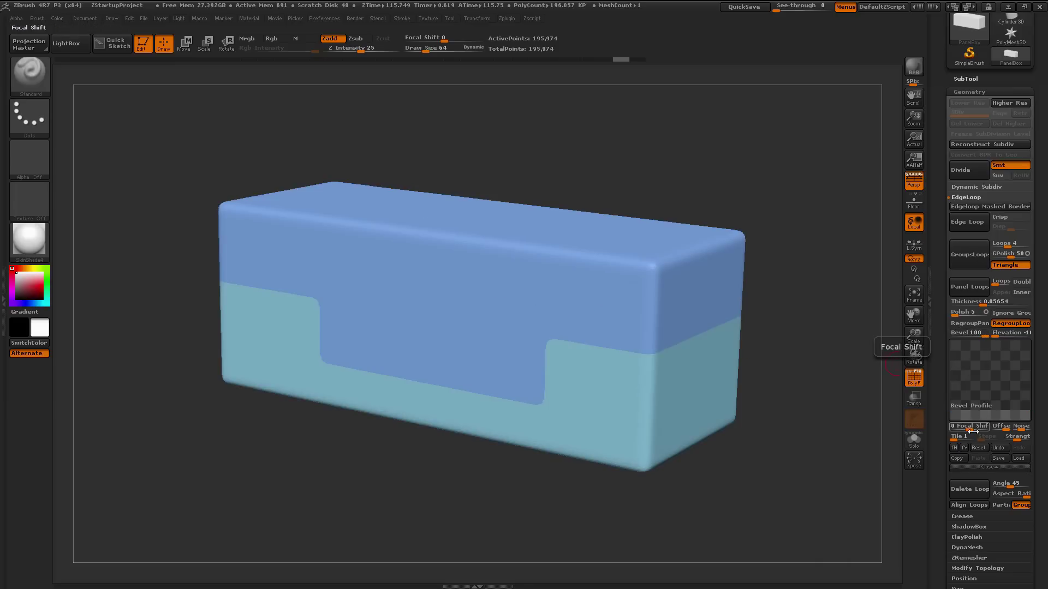
- Set Panel Loops Thickness to 0.044, test a panel loop, then undo it
click(982, 303)
text(0.044)
key(Return)
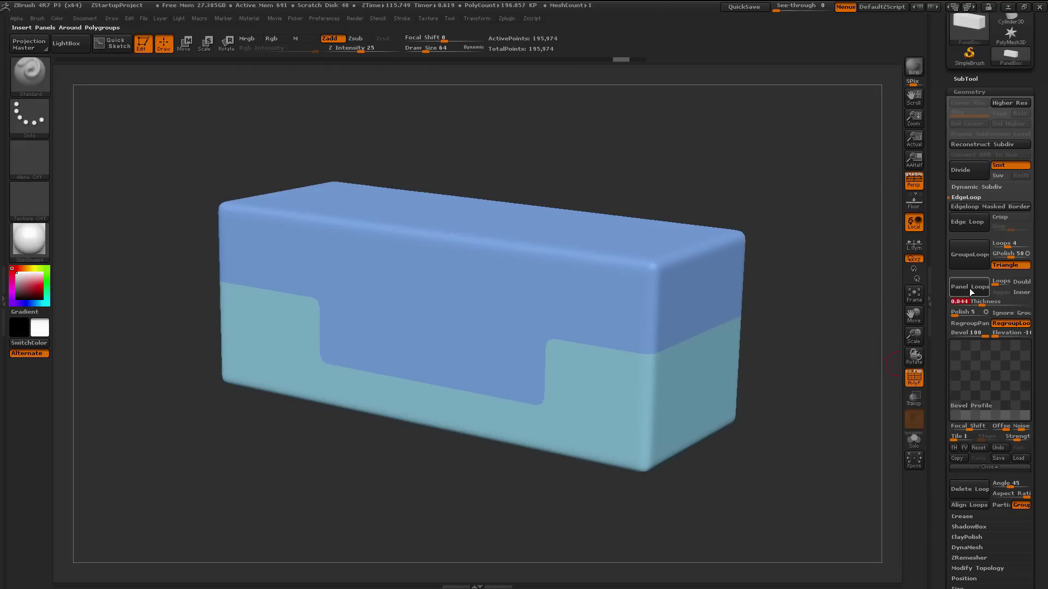
click(969, 287)
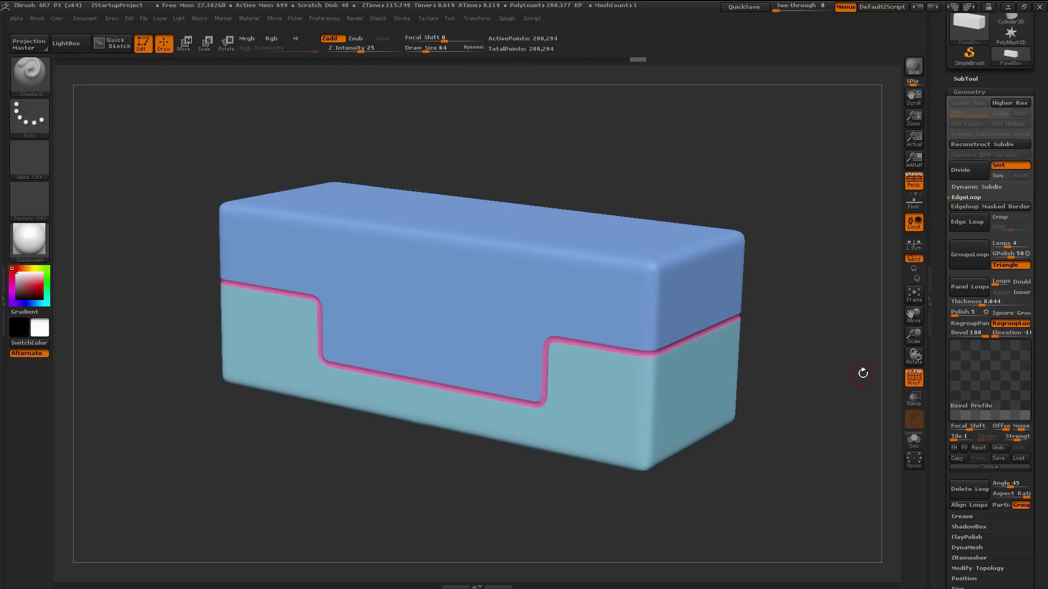
key(ctrl+z)
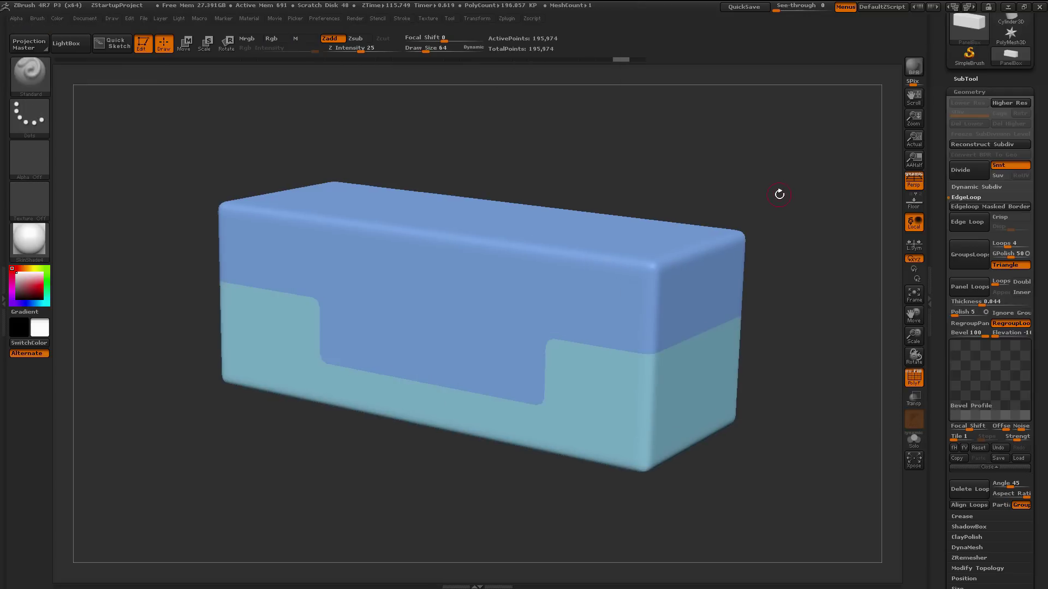
- Preview the first and second Shell presets on the box and reject both
click(506, 18)
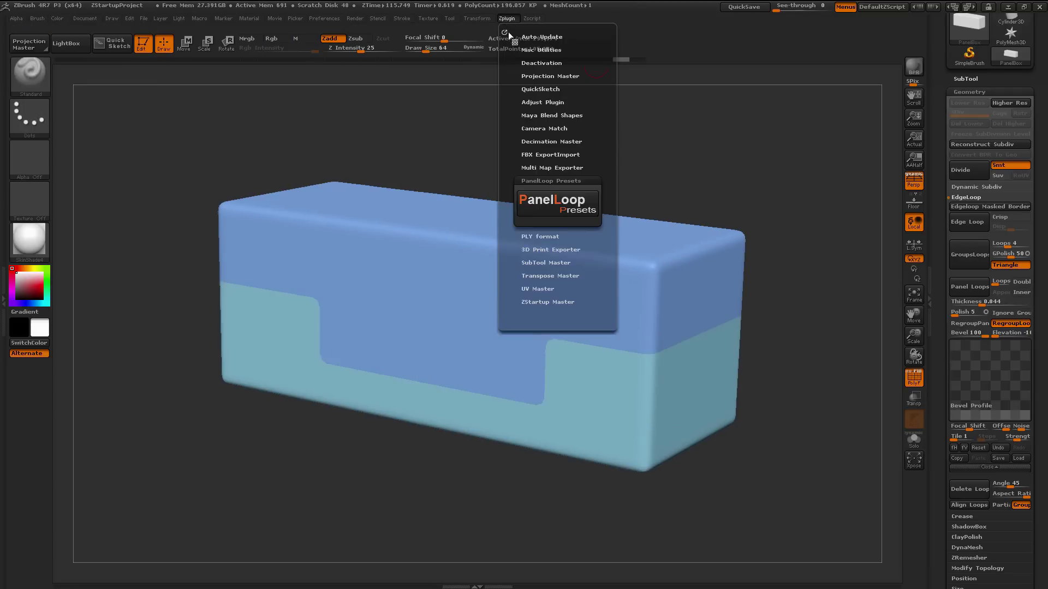
click(548, 205)
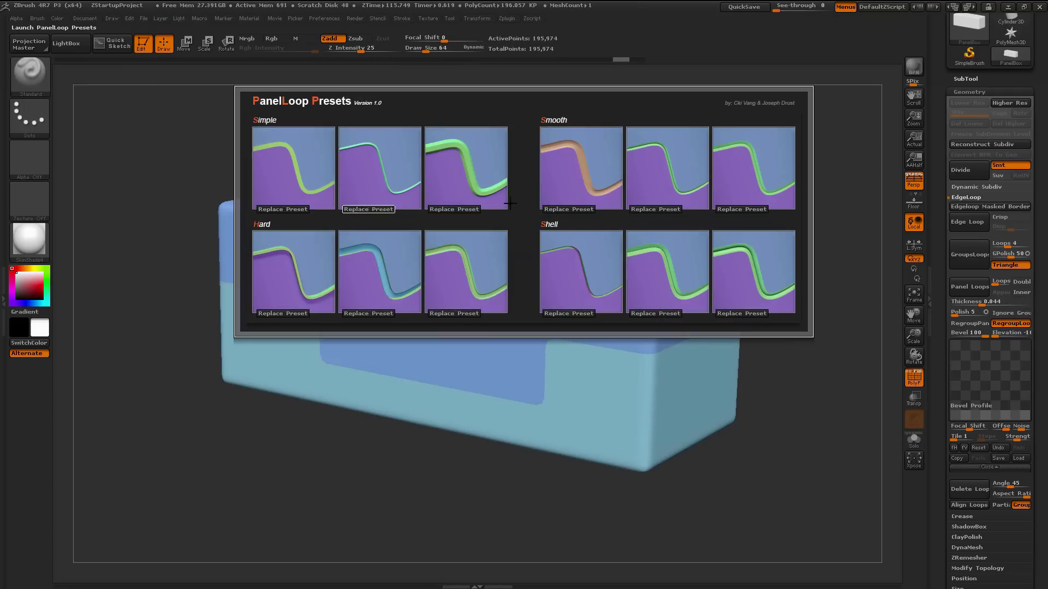
click(586, 280)
drag(499, 262, 473, 217)
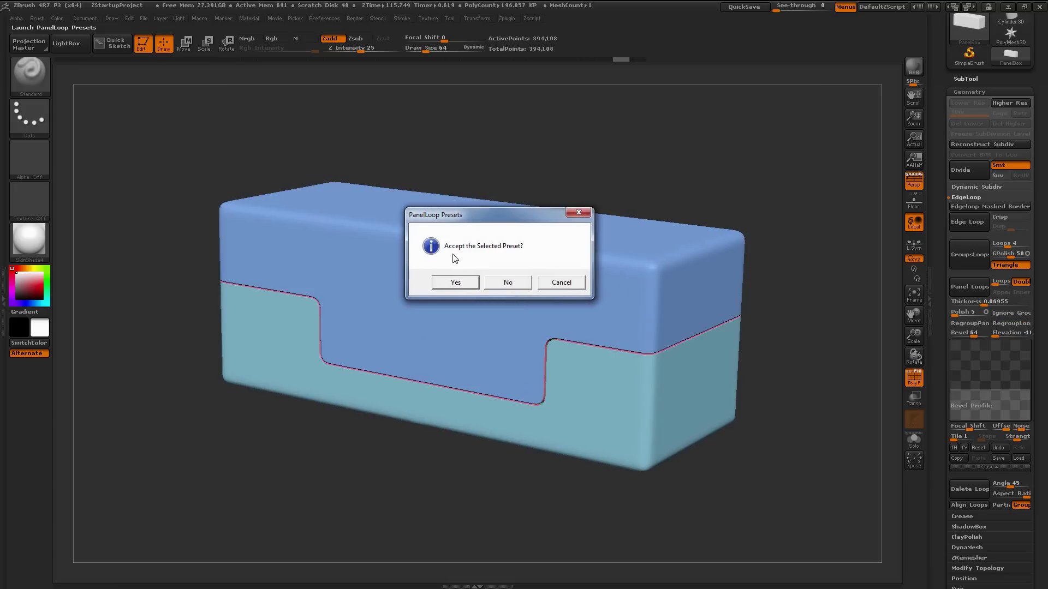
click(525, 285)
click(665, 264)
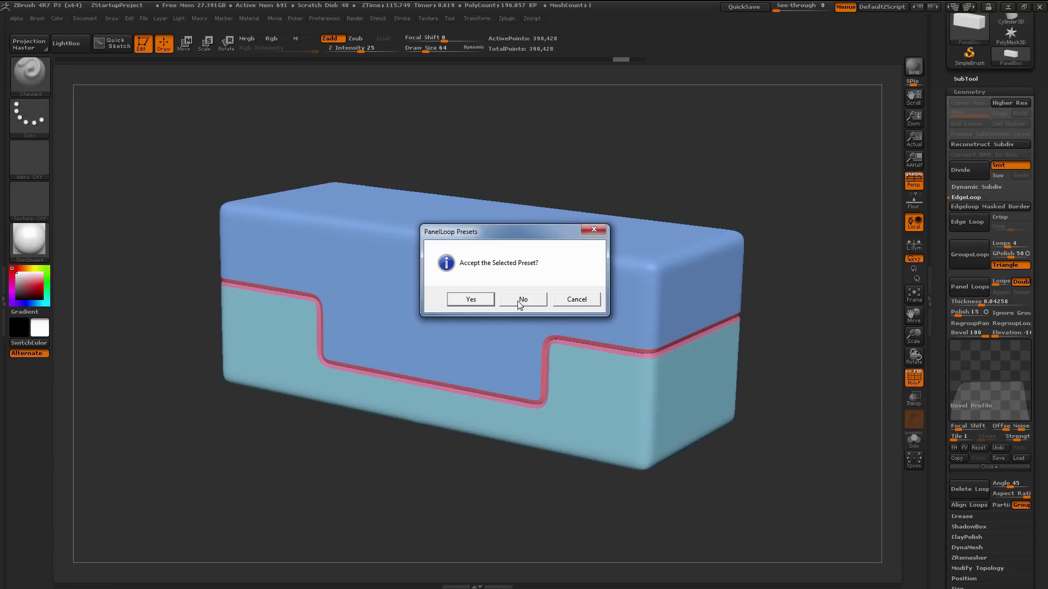
click(470, 300)
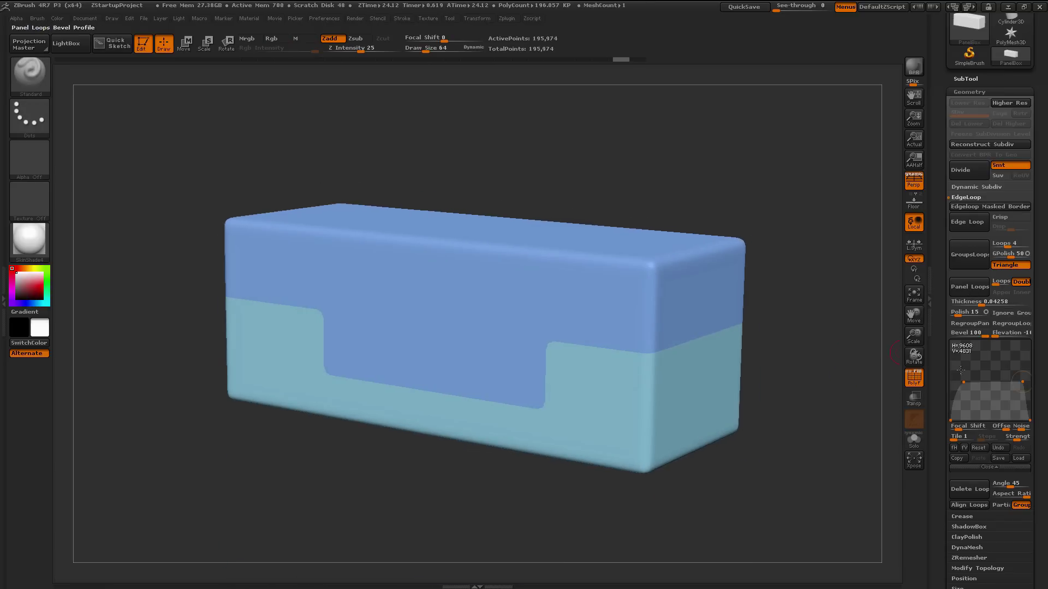
drag(577, 194, 580, 274)
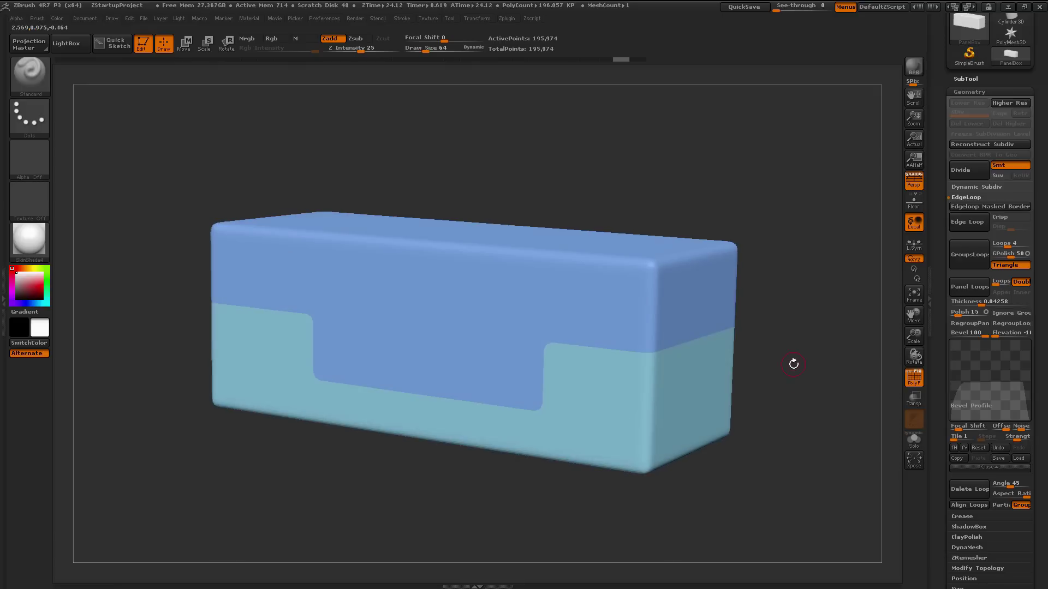
drag(830, 331, 916, 407)
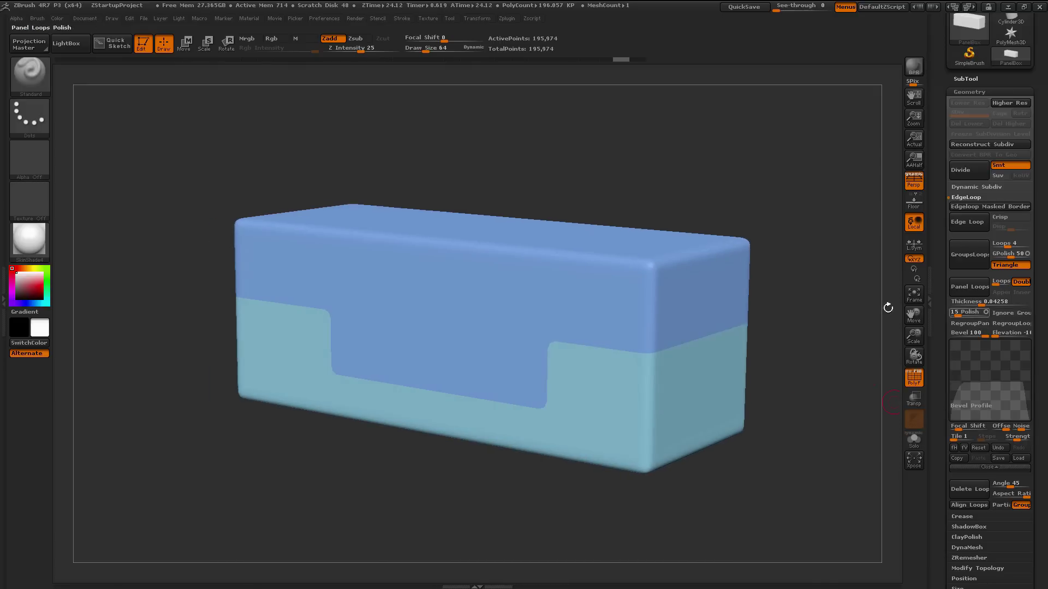
click(958, 287)
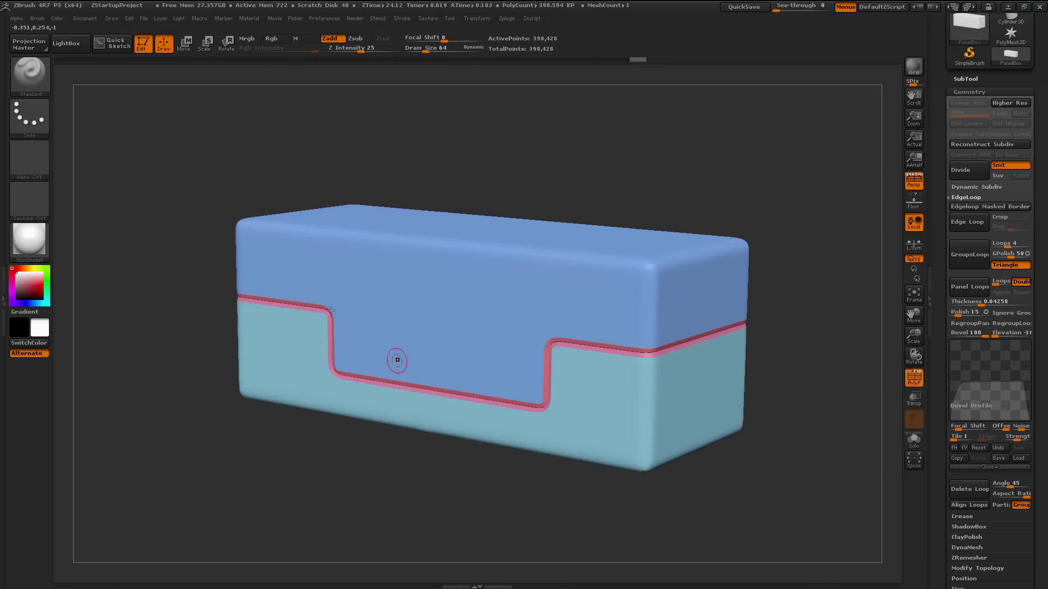
key(ctrl+z)
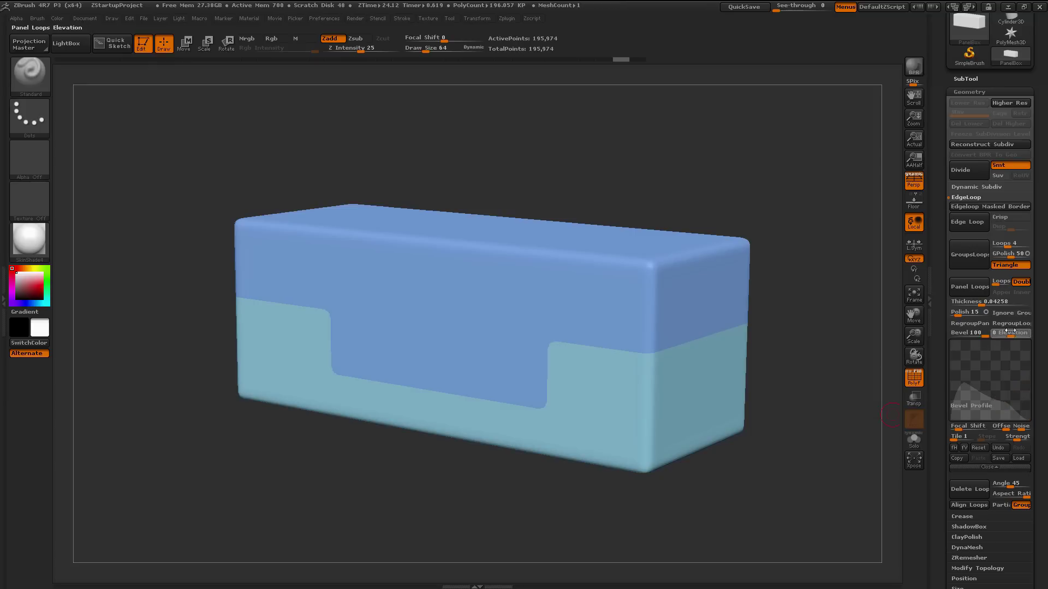
click(963, 282)
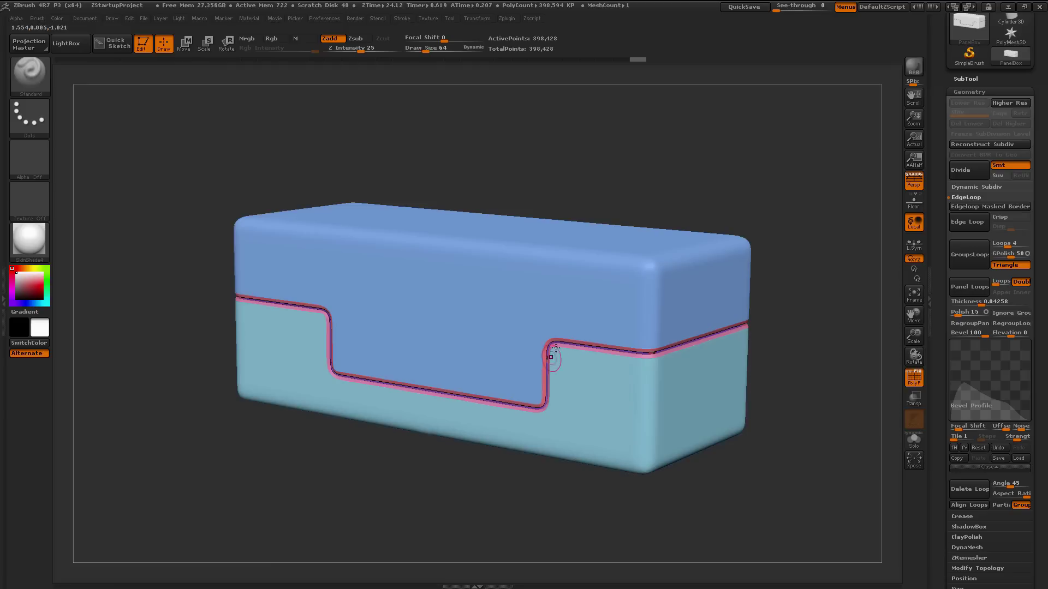
key(1)
key(ctrl+z)
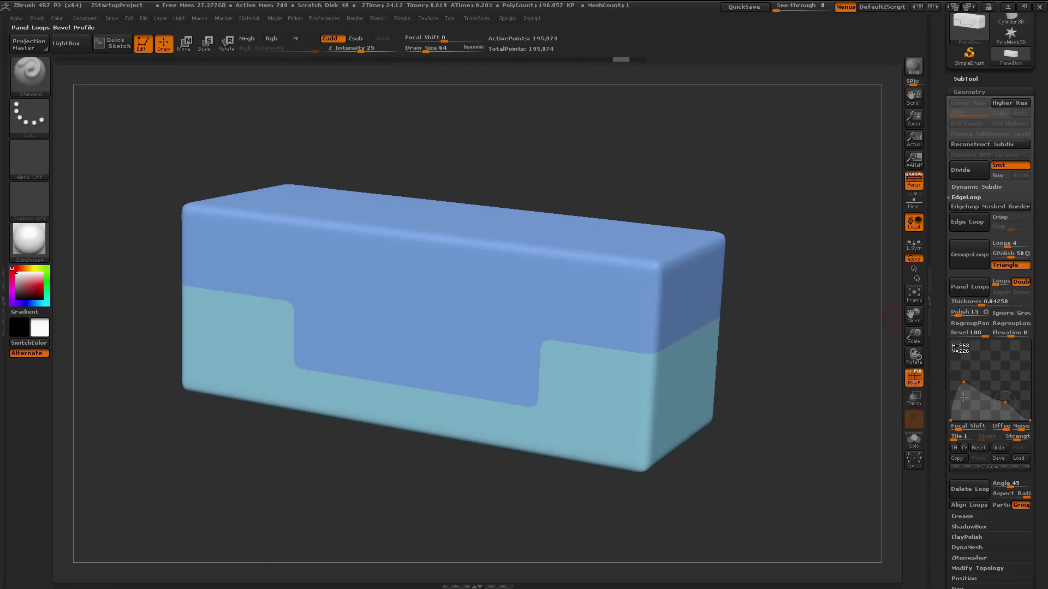
- Overwrite preset slot 1 (first Simple thumbnail) with the current panel loop settings
click(508, 19)
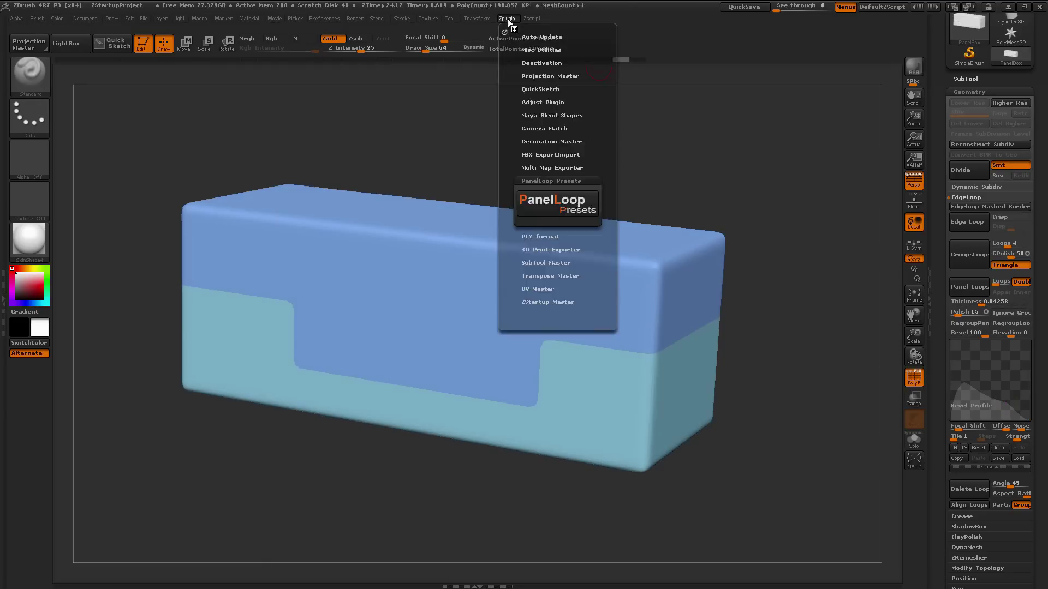
click(562, 199)
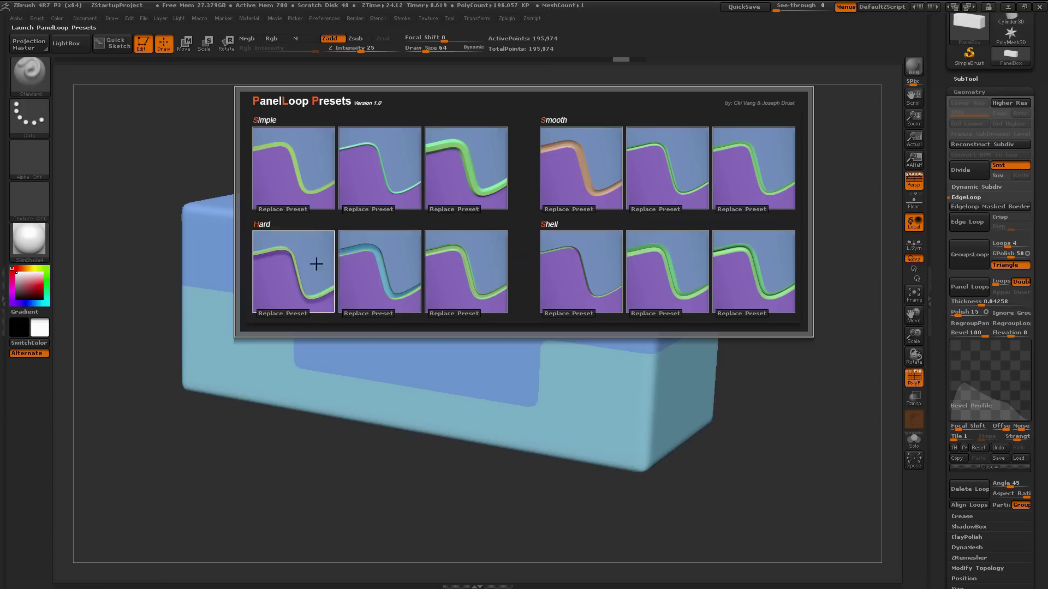
click(284, 210)
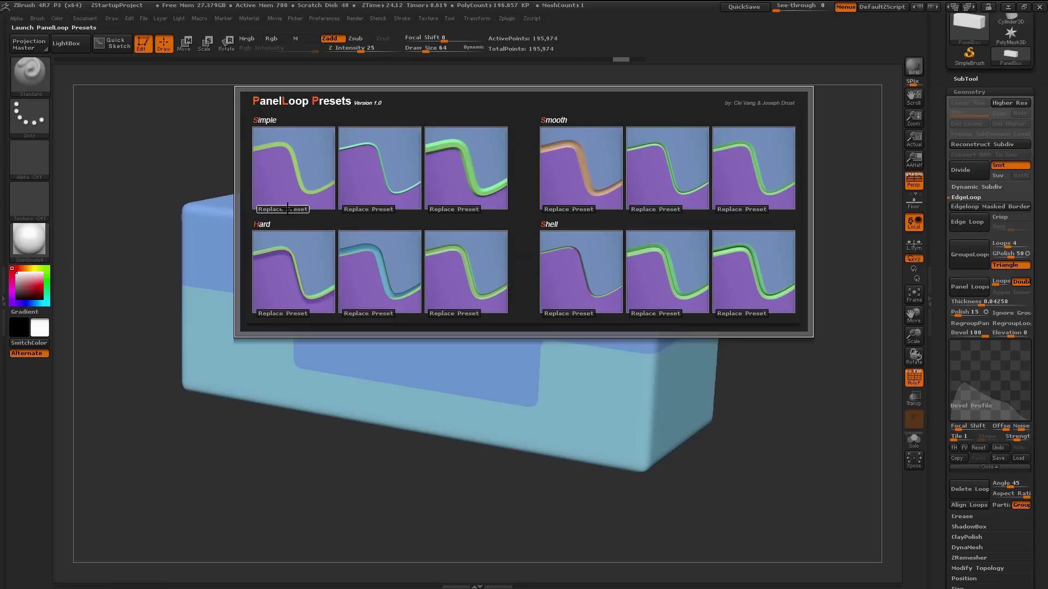
click(287, 209)
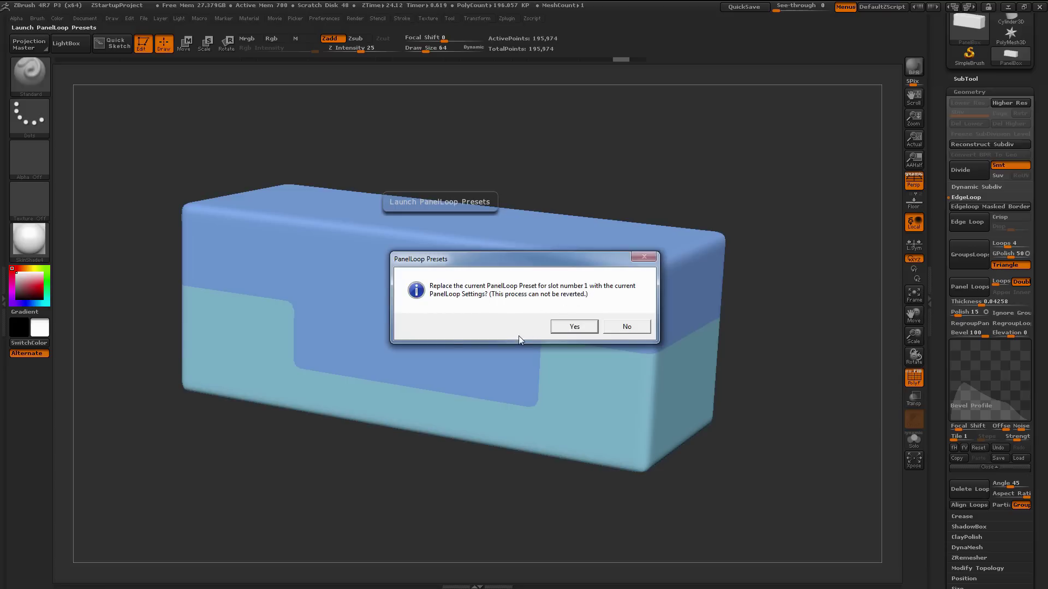
click(574, 327)
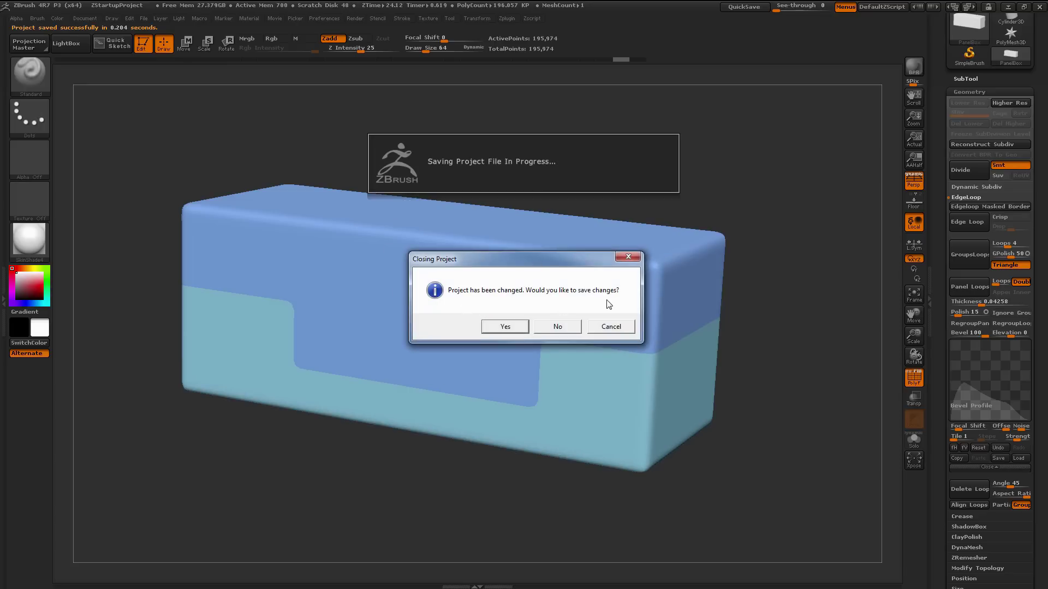
- Decline saving changes in the Closing Project prompt
click(557, 327)
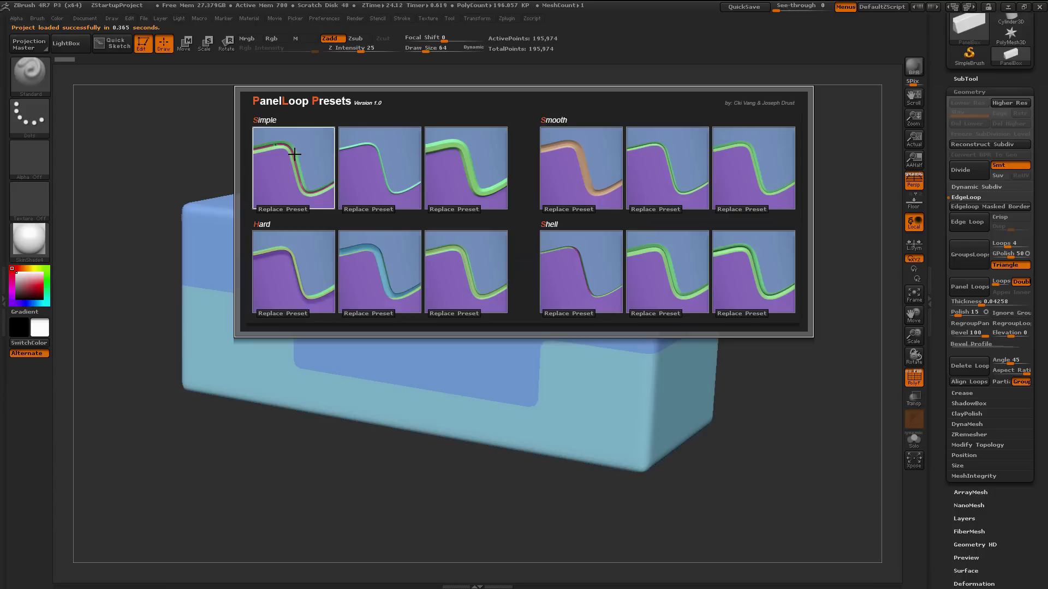
- Preview the first and second Simple presets on the box and reject both
click(301, 173)
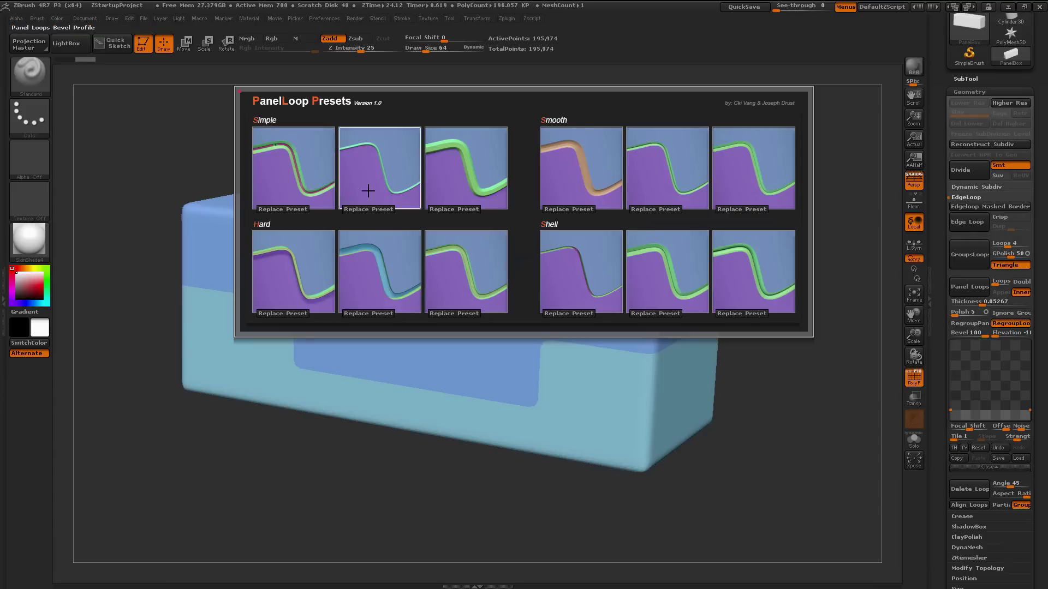
click(286, 163)
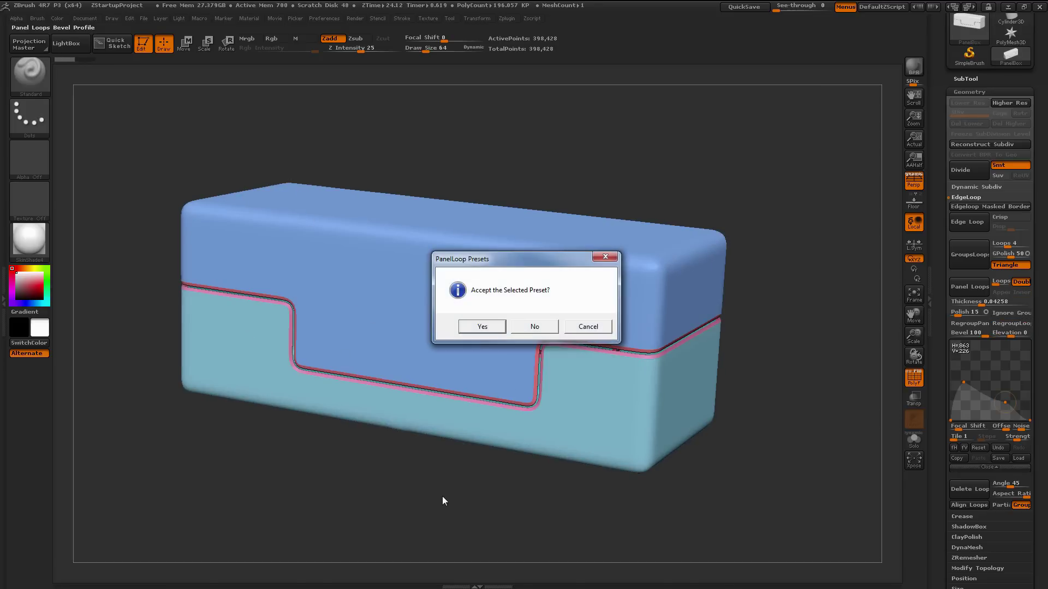
click(535, 327)
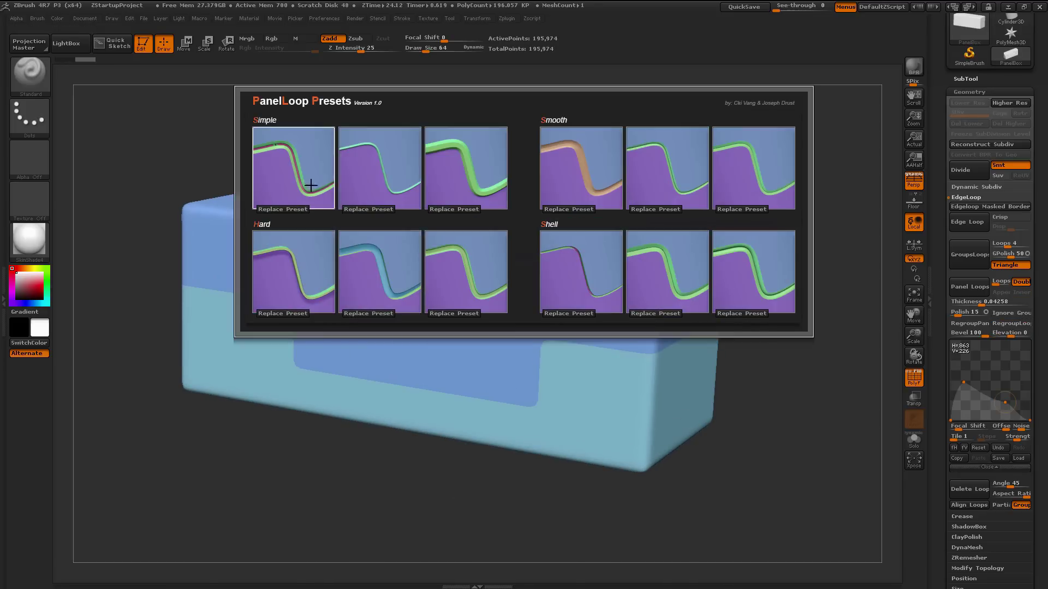
click(364, 167)
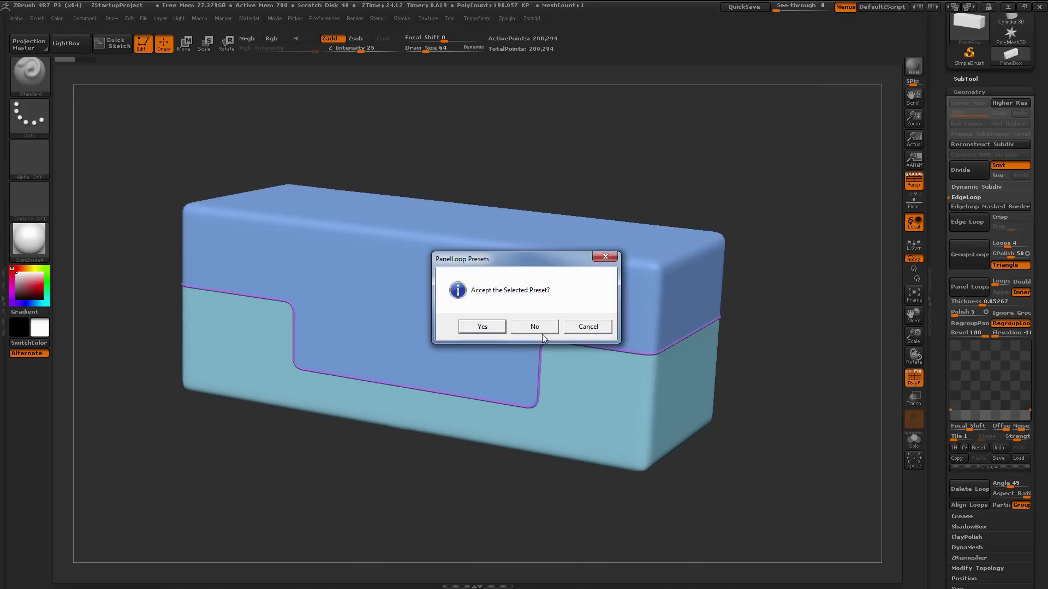
click(545, 332)
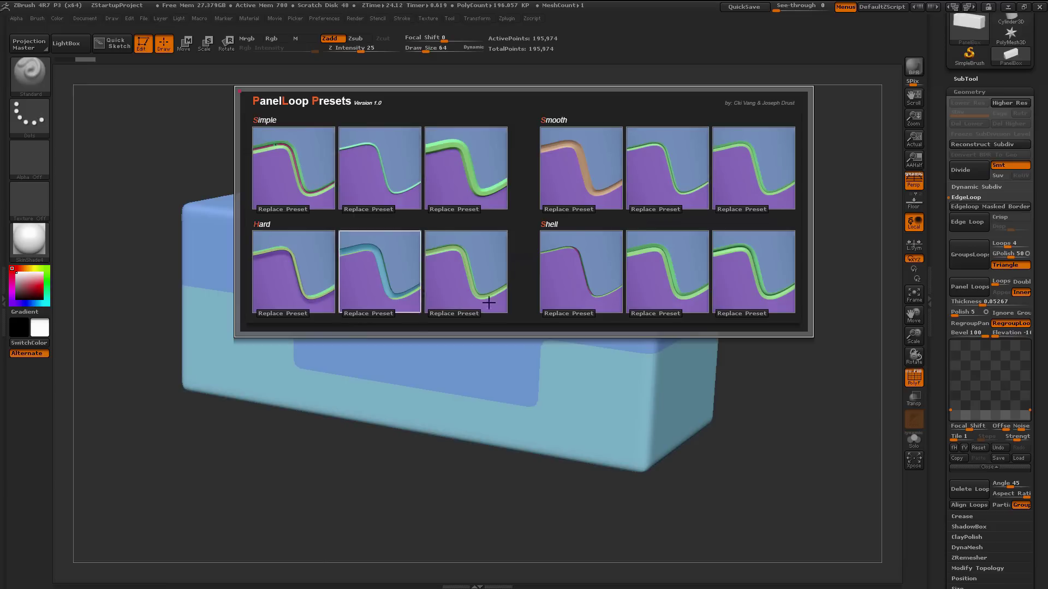
- Accept the custom first Simple preset's seam on the box, then reopen PanelLoop Presets
click(300, 162)
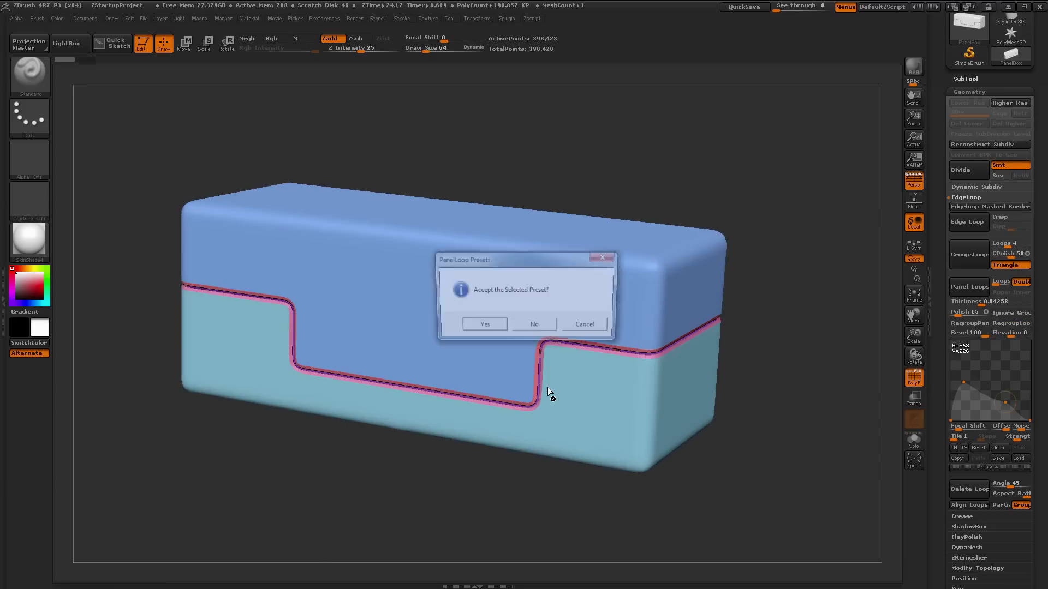
click(535, 329)
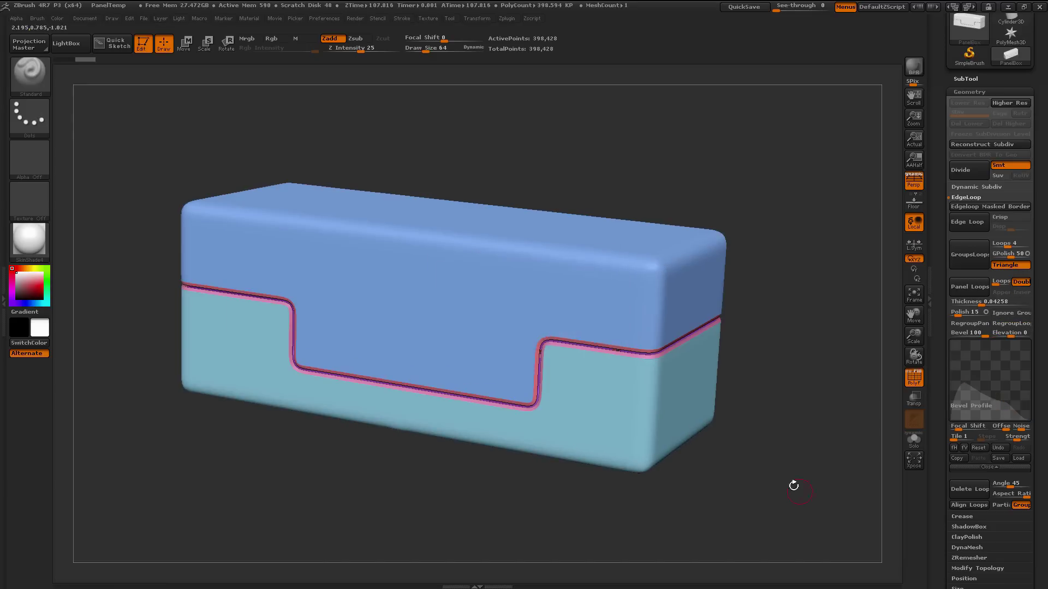
click(506, 18)
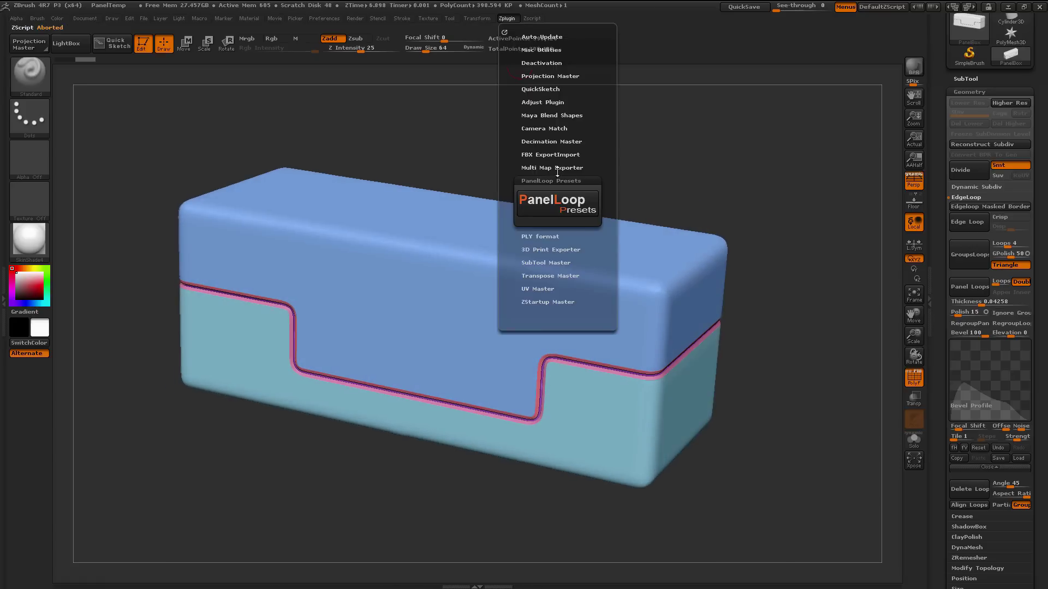
click(552, 198)
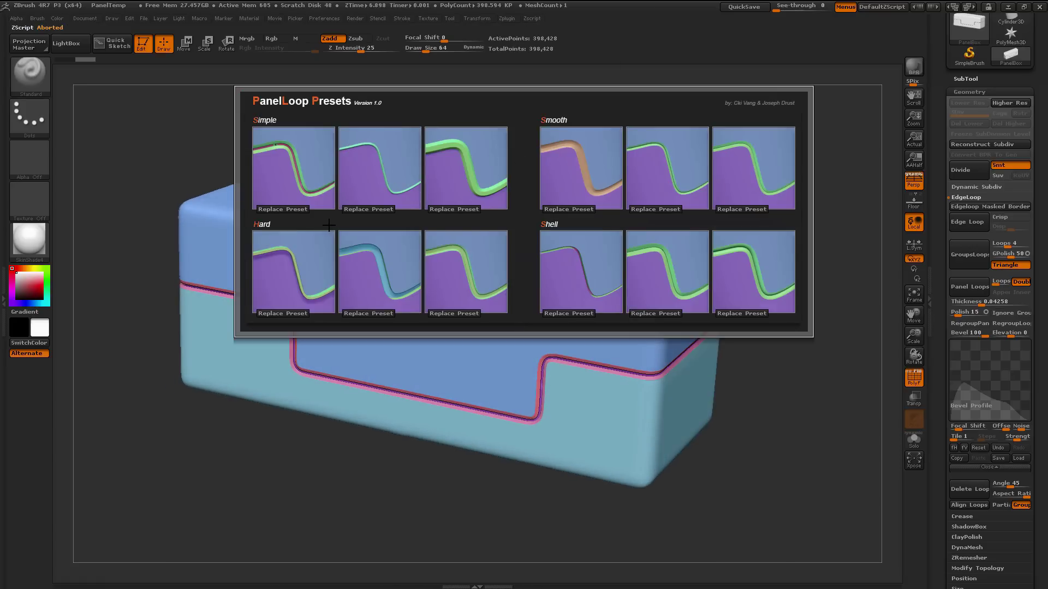